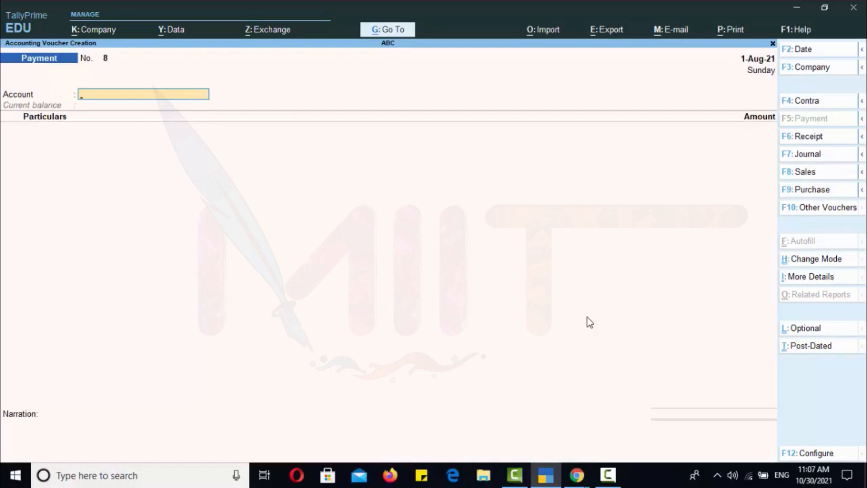
Date the payment voucher 1-Oct-21 and choose Cash as the paying account.
key(F2)
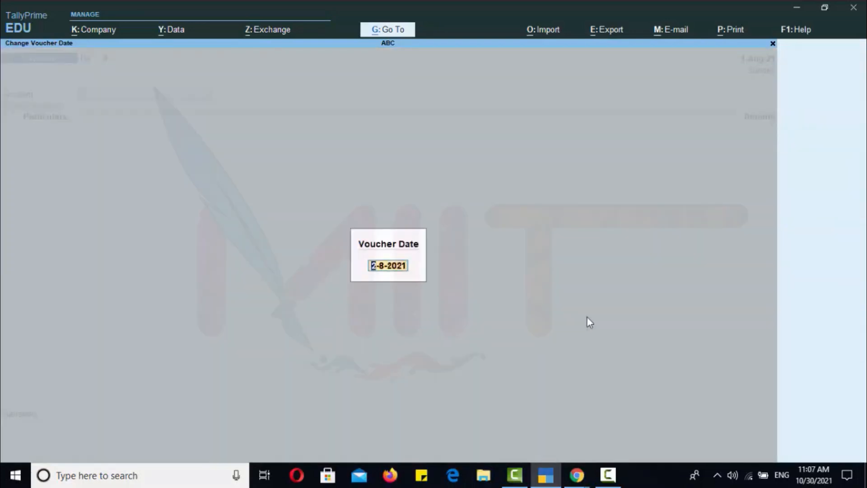
text(1-10)
key(Return)
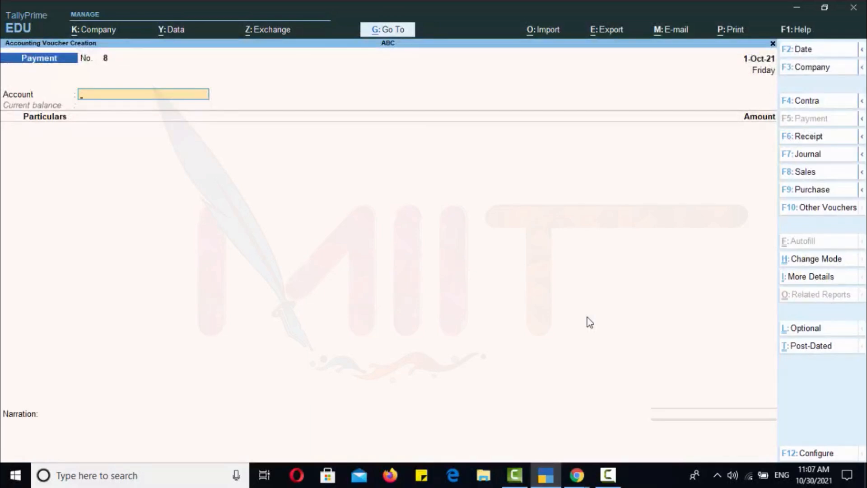
text(cas)
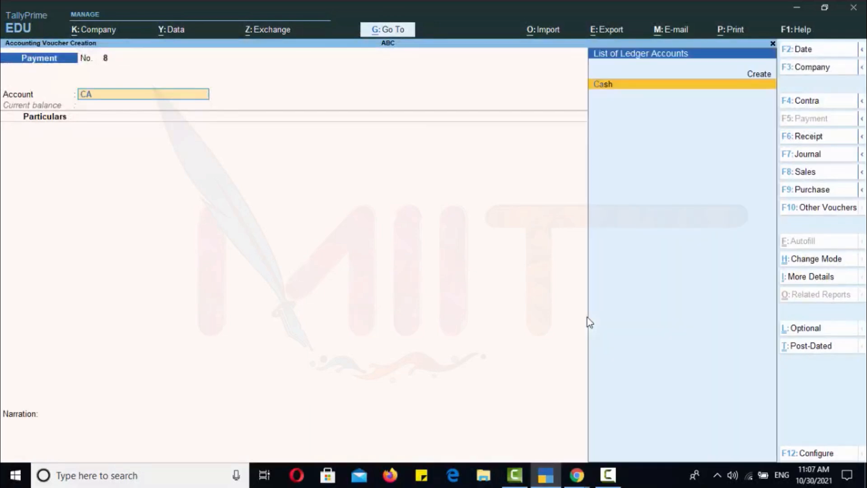
key(Return)
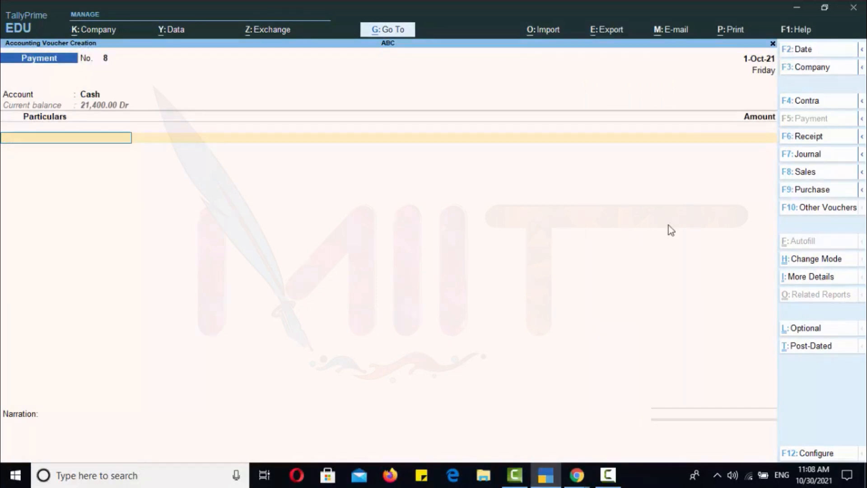
Enter BSET COMPANY as the payment's particulars with an amount of 3000.
text(B)
key(Down)
key(Down)
key(Down)
key(Down)
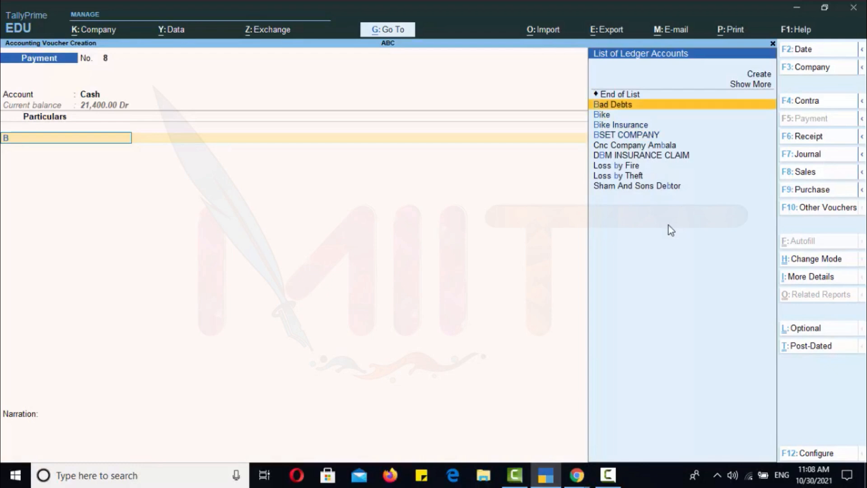
key(Return)
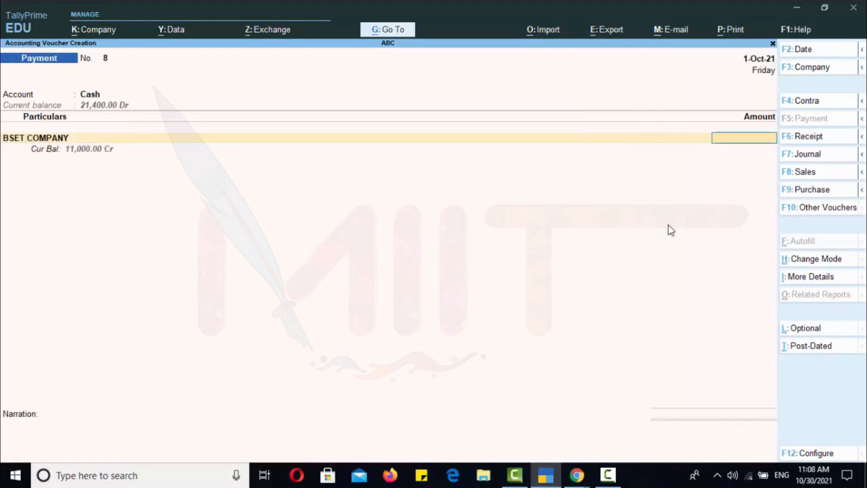
text(3000)
key(Return)
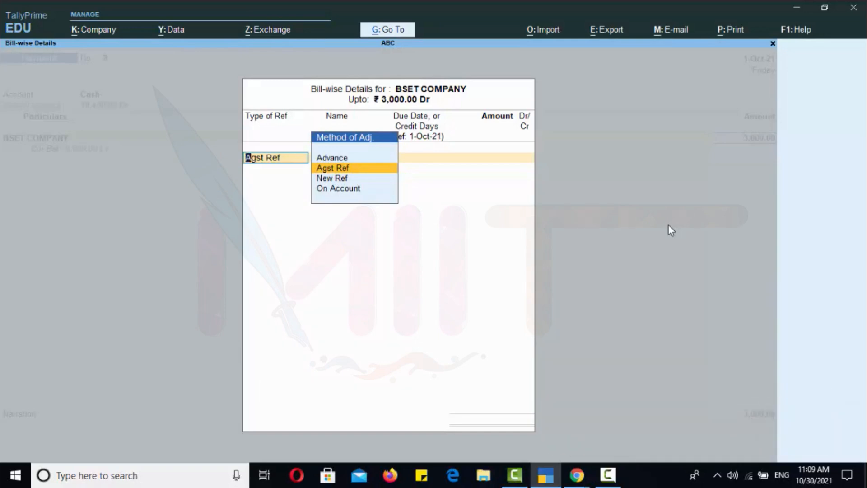
Allocate the 3,000 payment to an Advance reference named BSET ADVANCE and save the voucher without a narration.
key(Up)
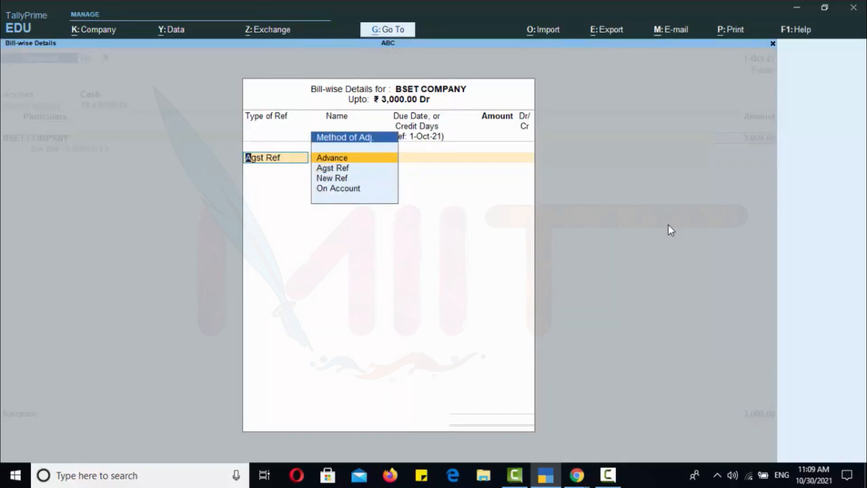
key(Return)
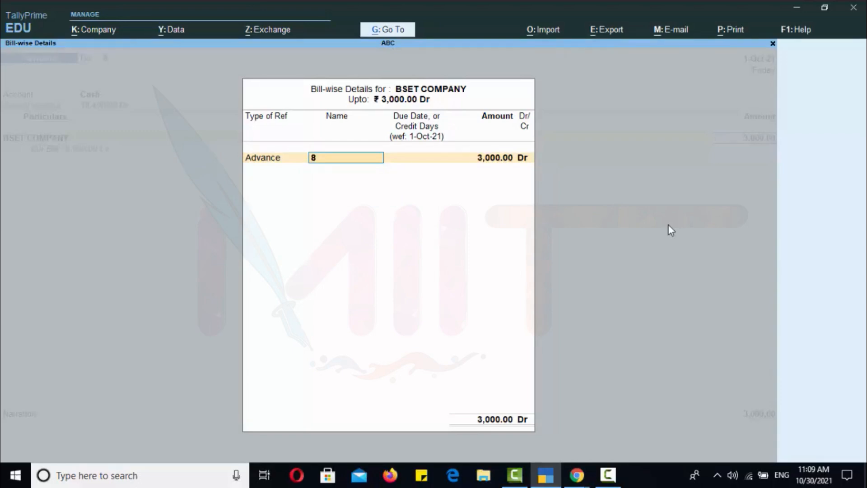
text(BSET D)
text(DVANCE)
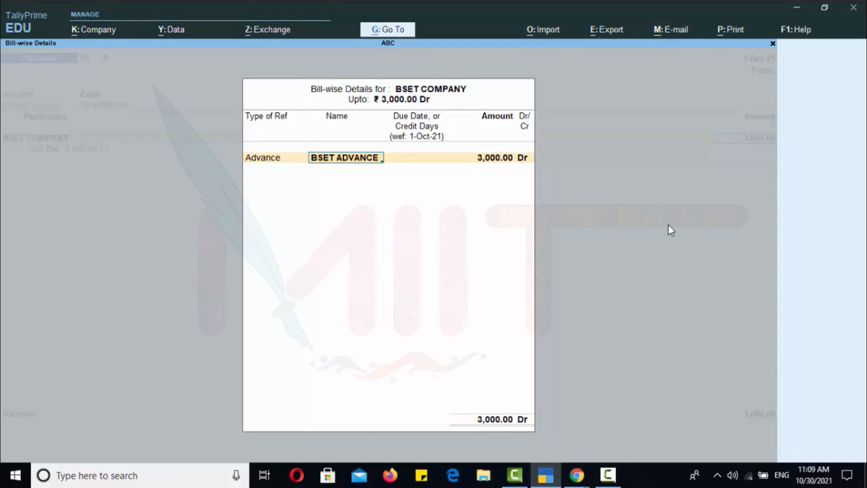
key(Return)
key(Return)
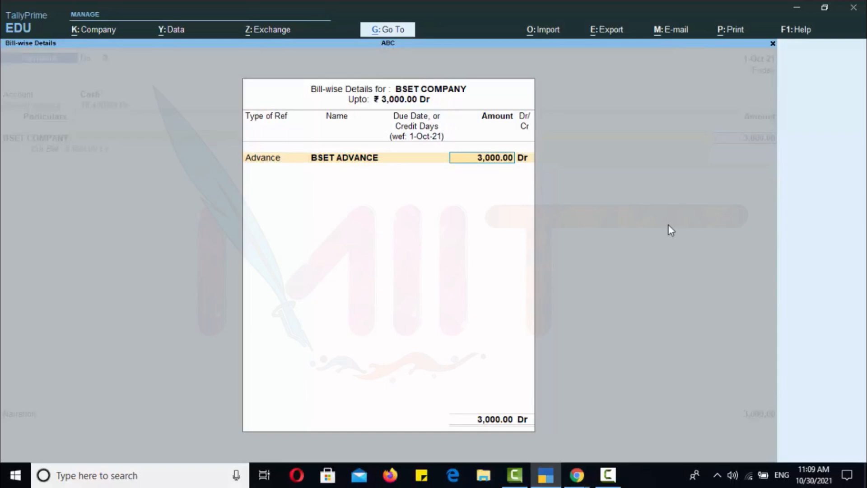
key(Return)
key(Return)
key(Return)
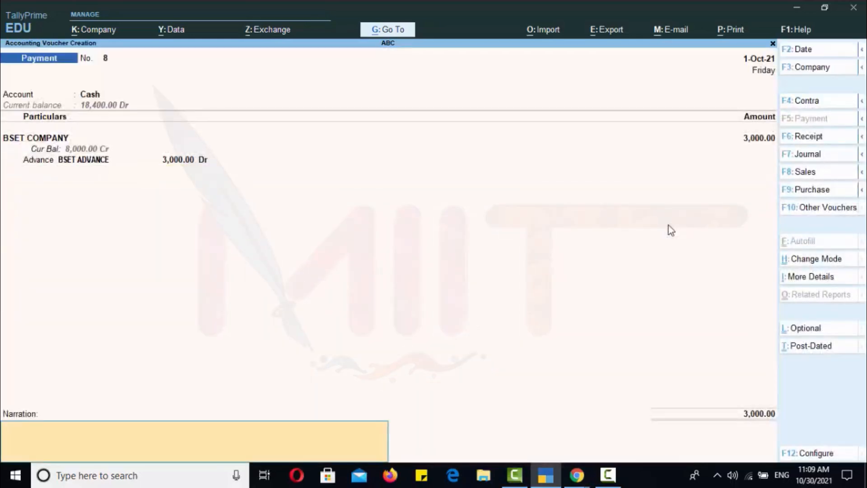
key(Return)
key(Return)
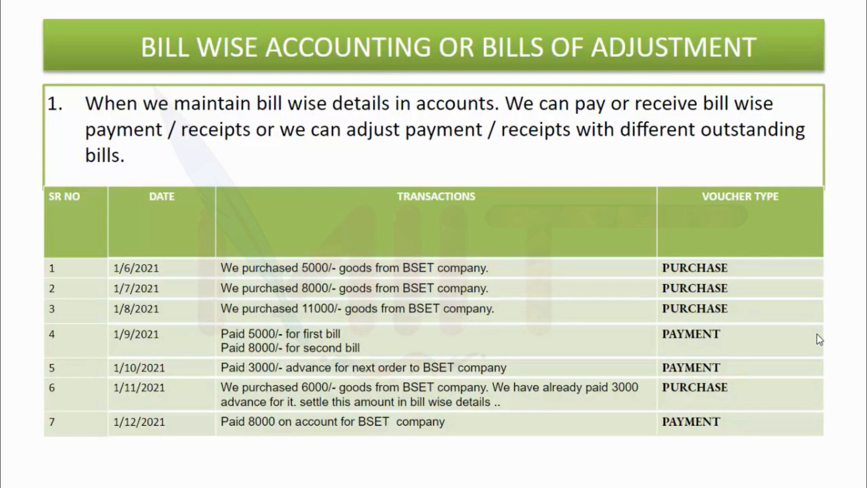
Switch back to TallyPrime and start a purchase voucher with supplier invoice number BSET004.
key(alt+Tab)
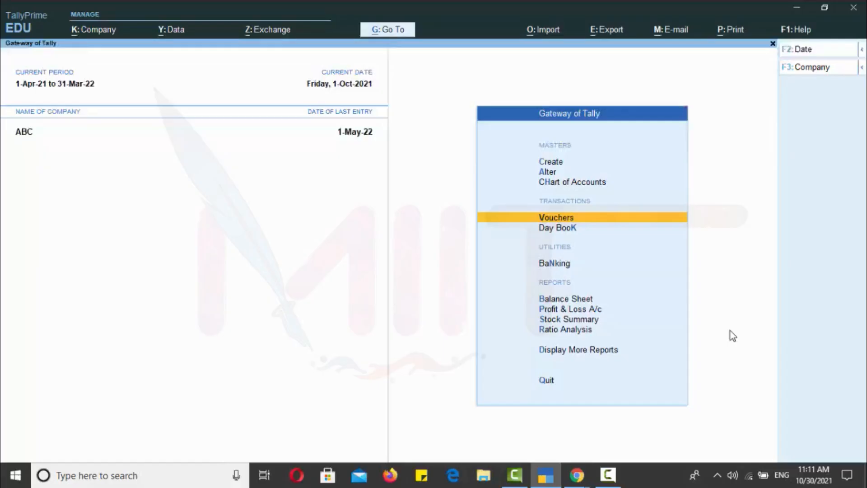
key(Return)
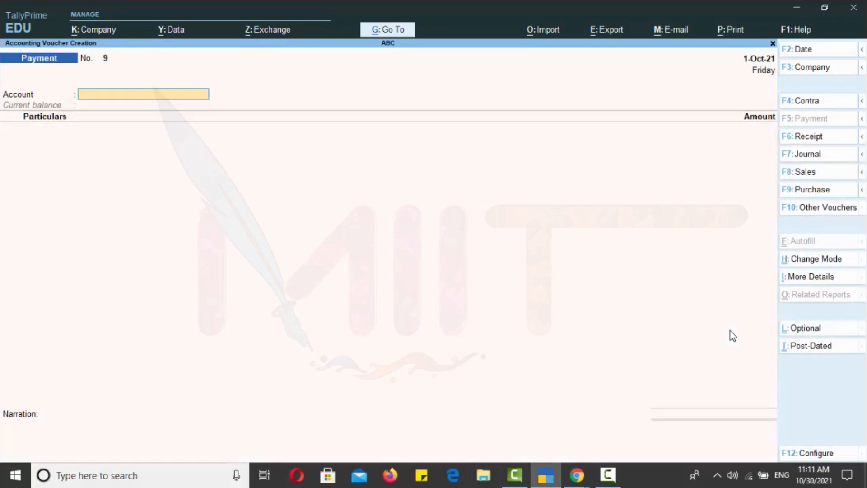
click(812, 190)
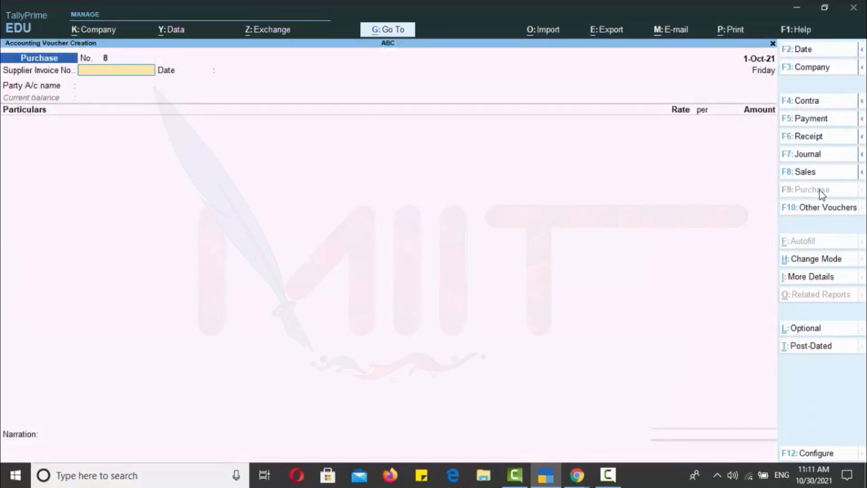
text(BSET004)
key(Return)
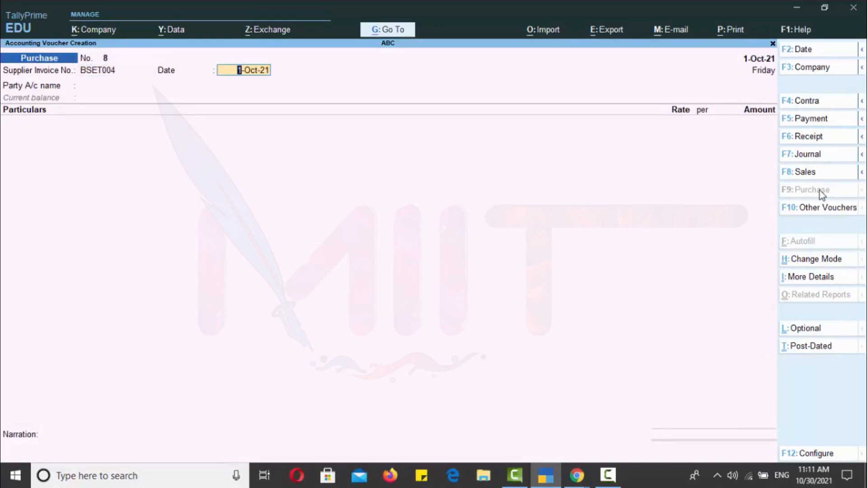
Set both the purchase voucher date and the supplier invoice date to 1-Nov-21.
key(F2)
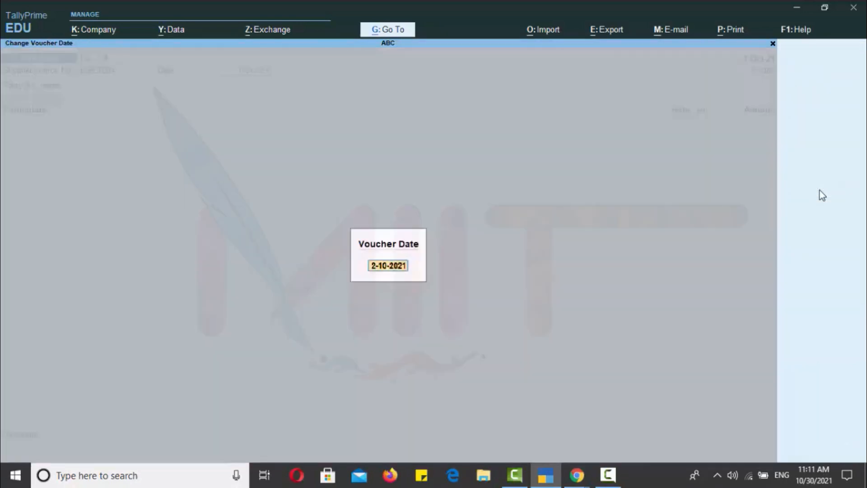
text(1-11)
key(Return)
text(1-11)
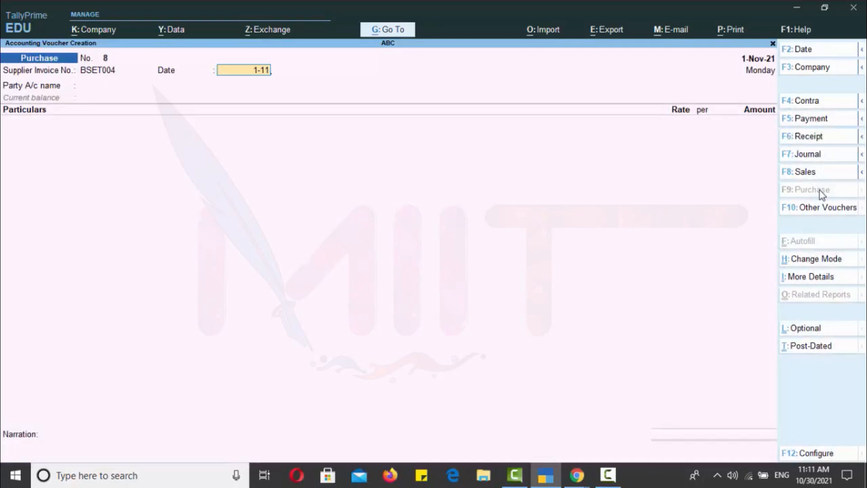
key(Return)
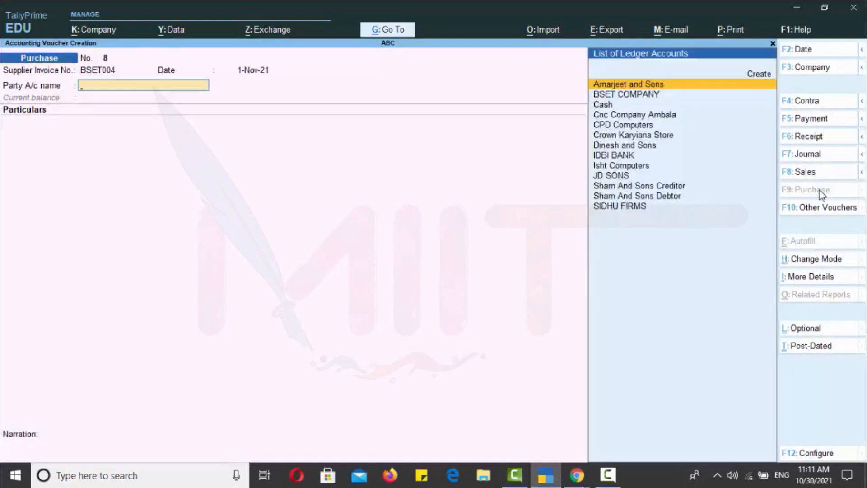
Choose BSET COMPANY as the purchase's party account and Local Purchase as the ledger under particulars.
key(Down)
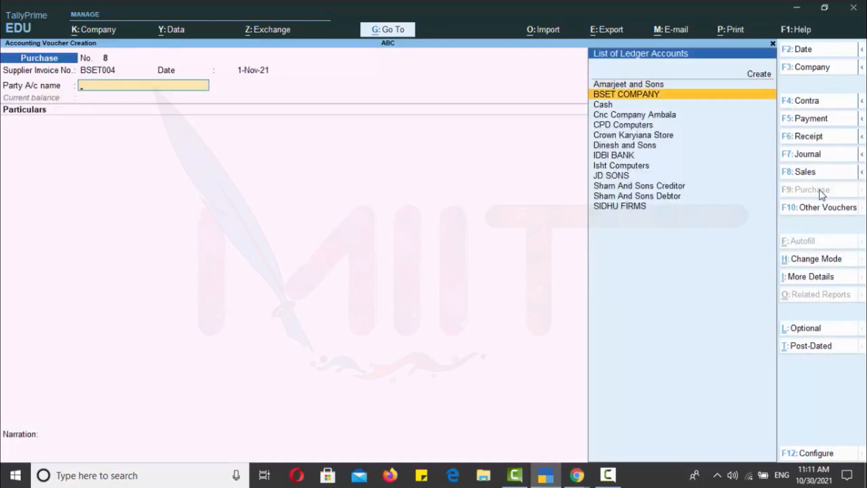
key(Return)
key(ctrl+a)
text(L)
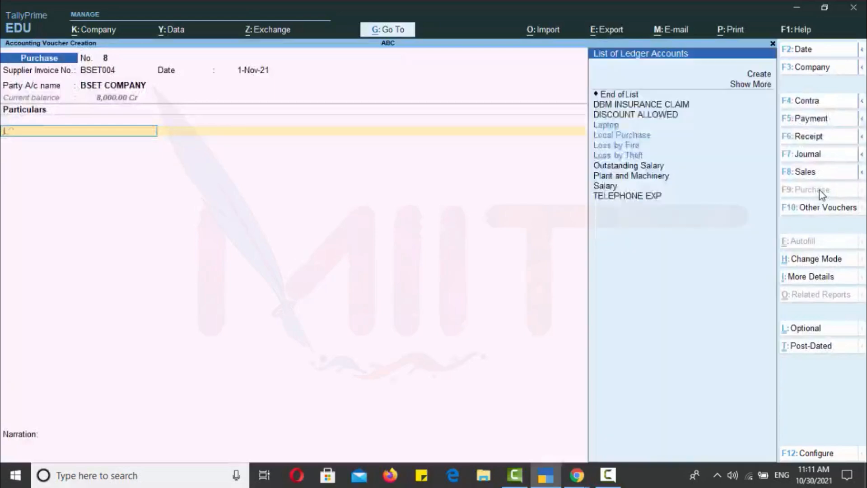
text(o)
key(Return)
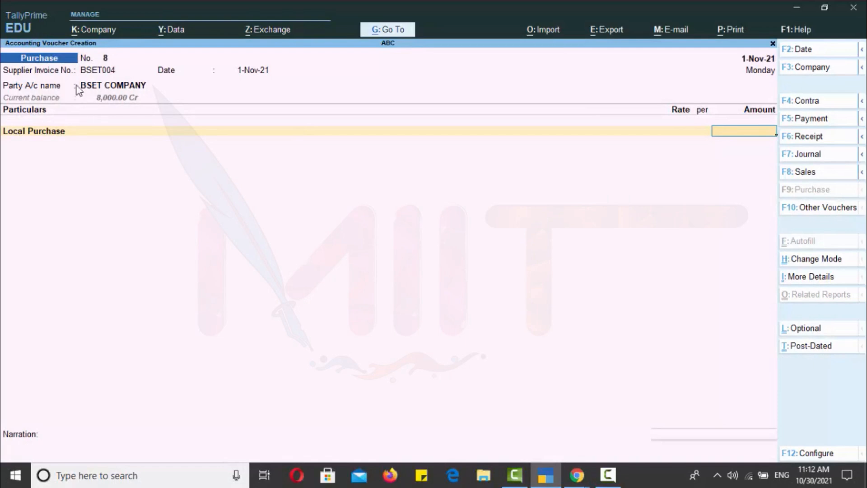
Check the pending bills in the Bills Payable report and return to the purchase voucher.
click(364, 35)
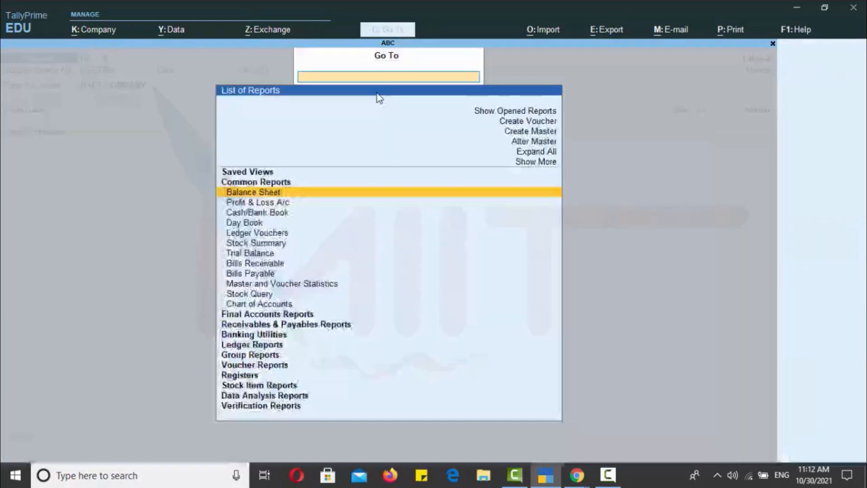
text(BIL)
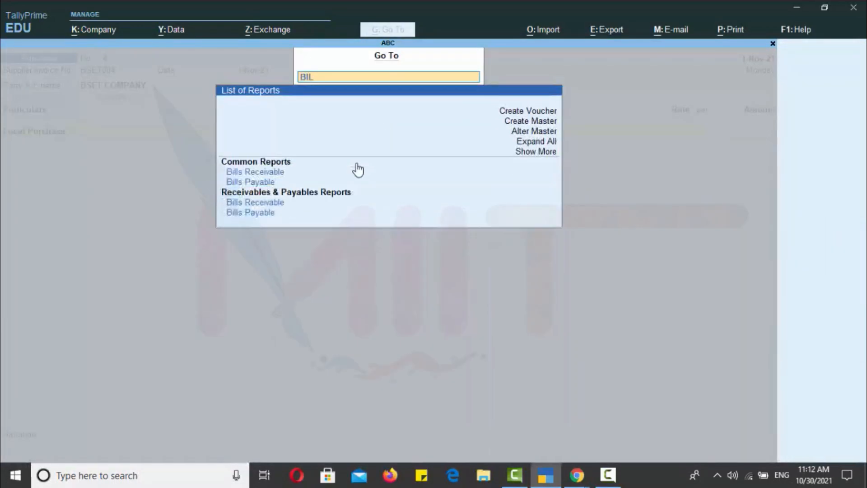
key(Down)
key(Return)
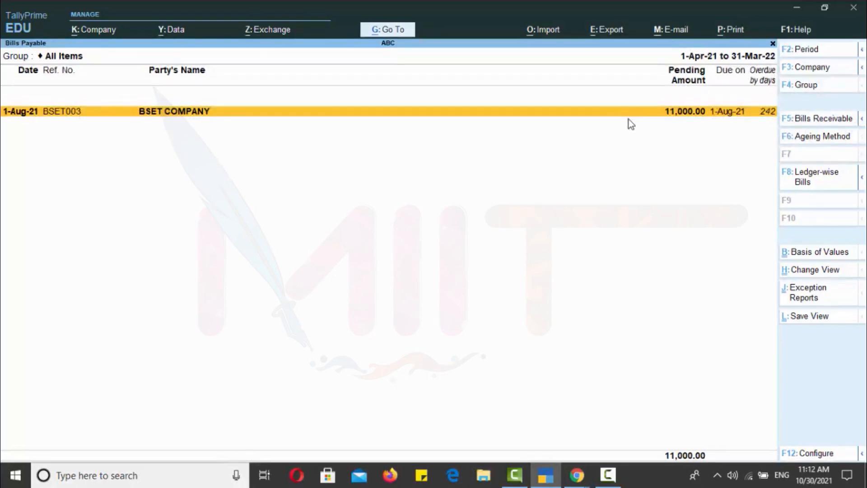
key(Escape)
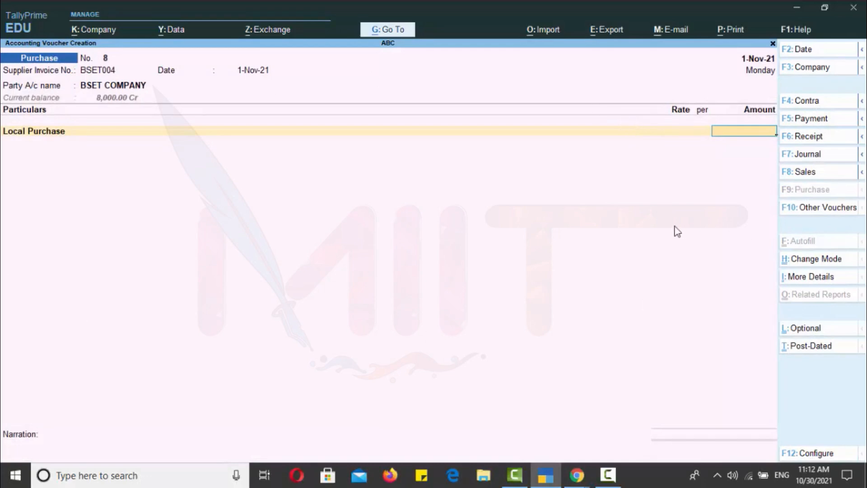
Enter 6000 as the Local Purchase amount and settle 3000 of it as Agst Ref against BSET ADVANCE.
text(6000)
key(Return)
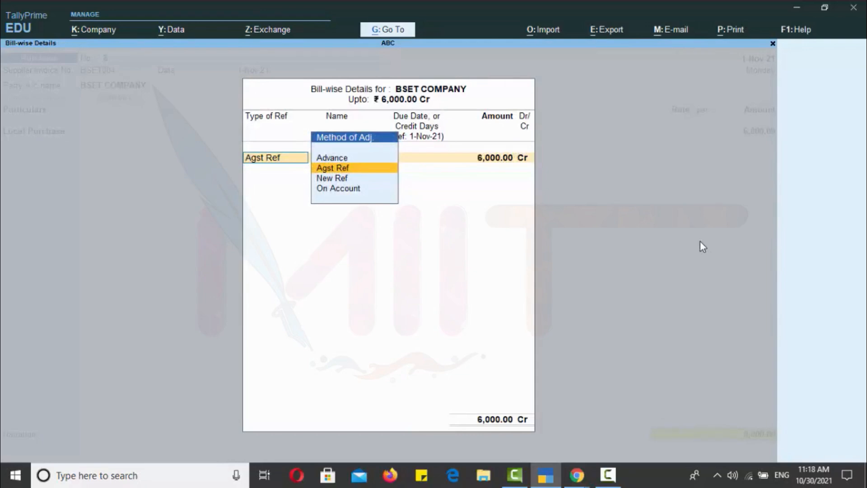
key(Return)
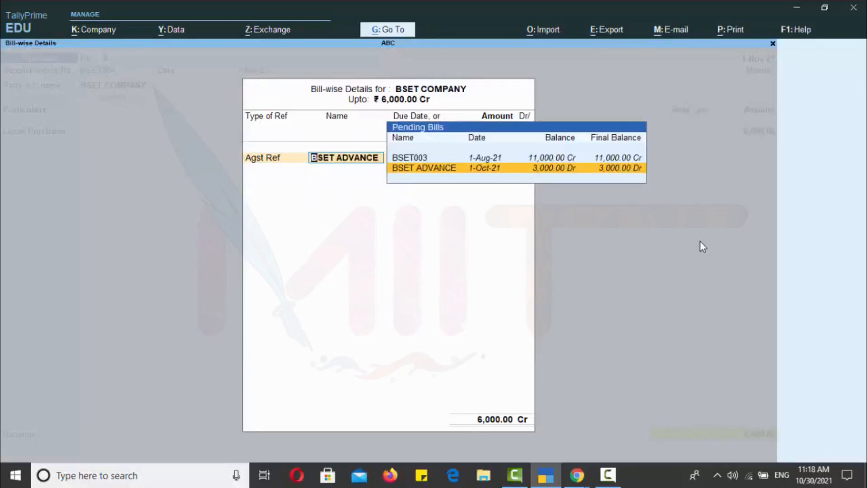
key(Up)
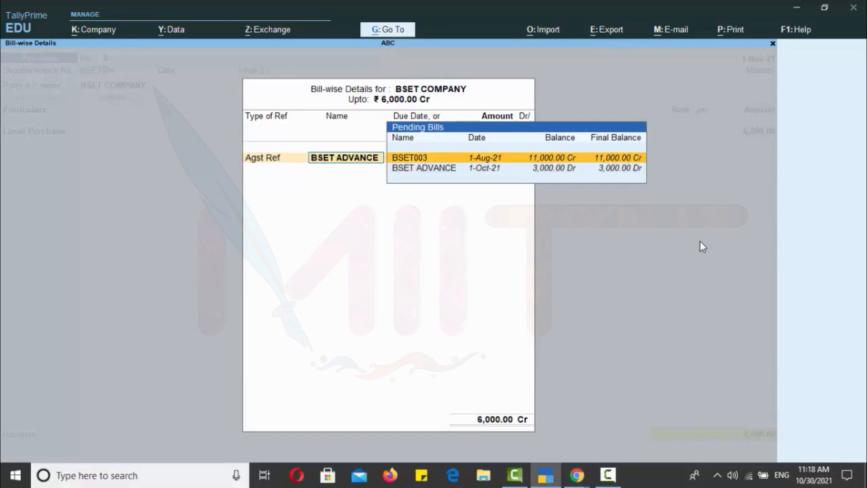
key(Down)
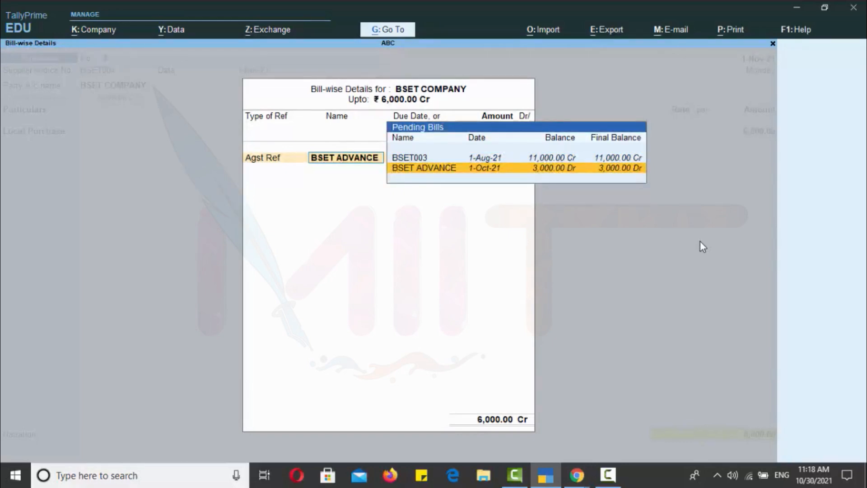
key(Return)
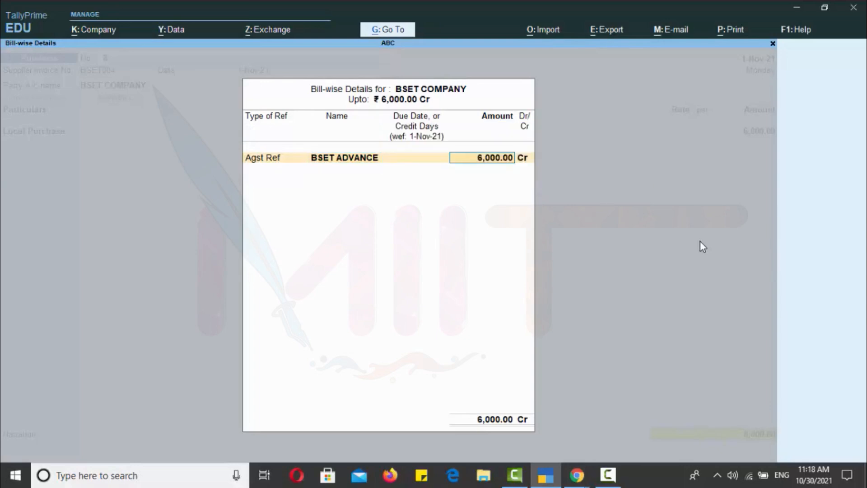
text(3000)
key(Return)
key(Return)
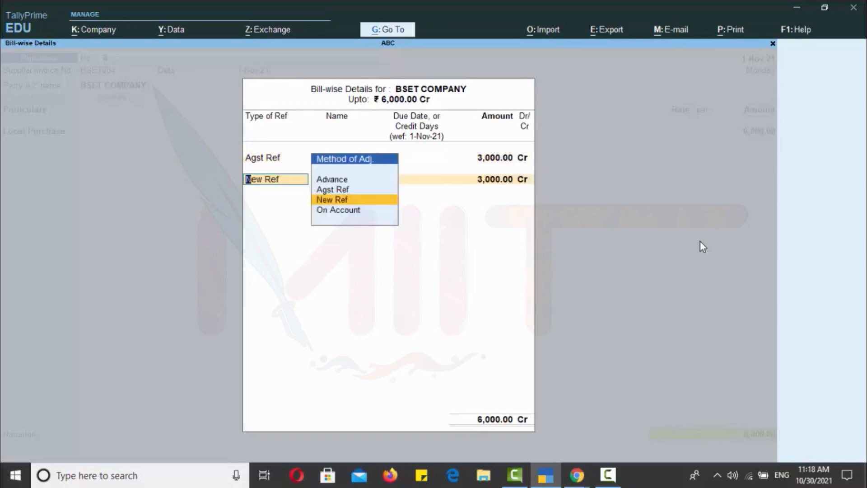
Allocate the remaining 3,000 of the purchase to a New Ref named BSET004, leaving the due date blank.
key(Return)
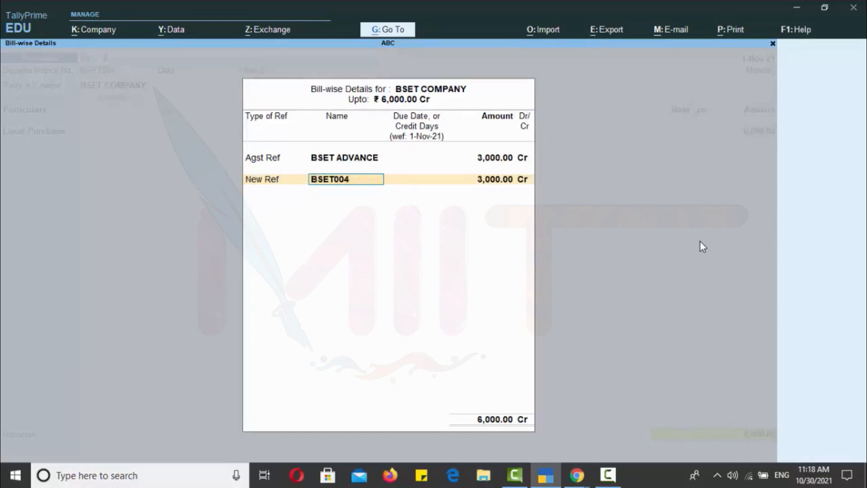
key(Return)
key(Return)
key(Return)
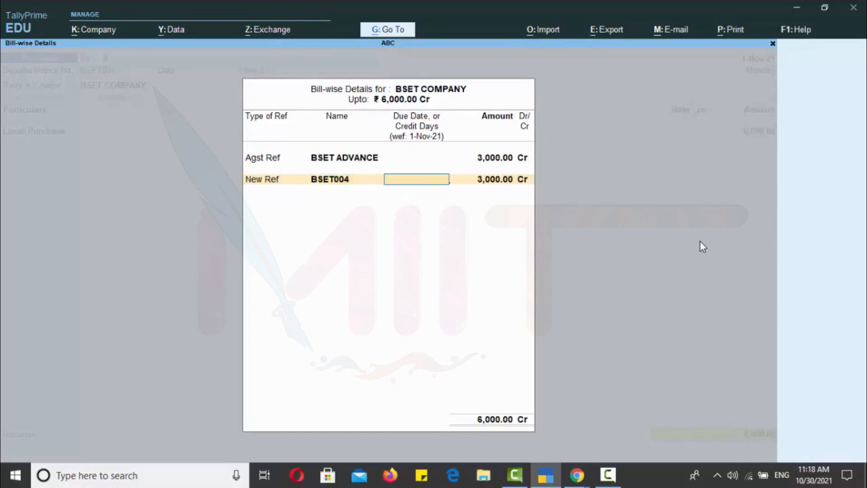
Complete the bill-wise allocation and save the BSET COMPANY purchase voucher without a narration.
key(Return)
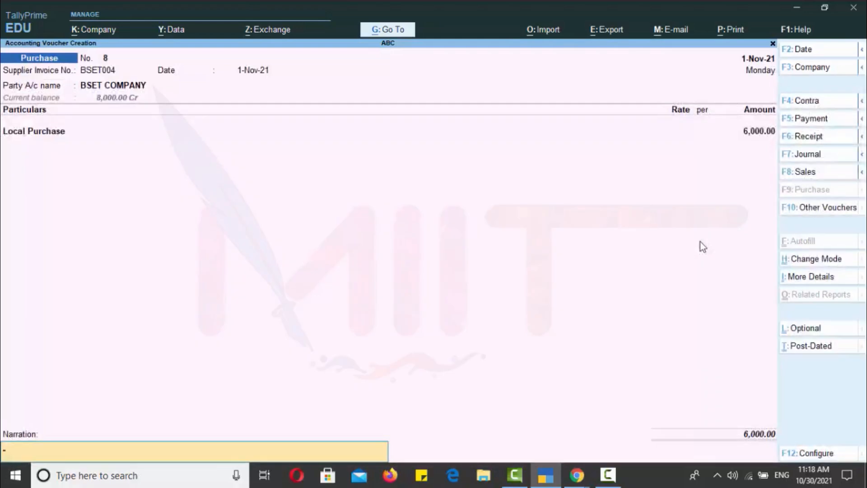
key(Return)
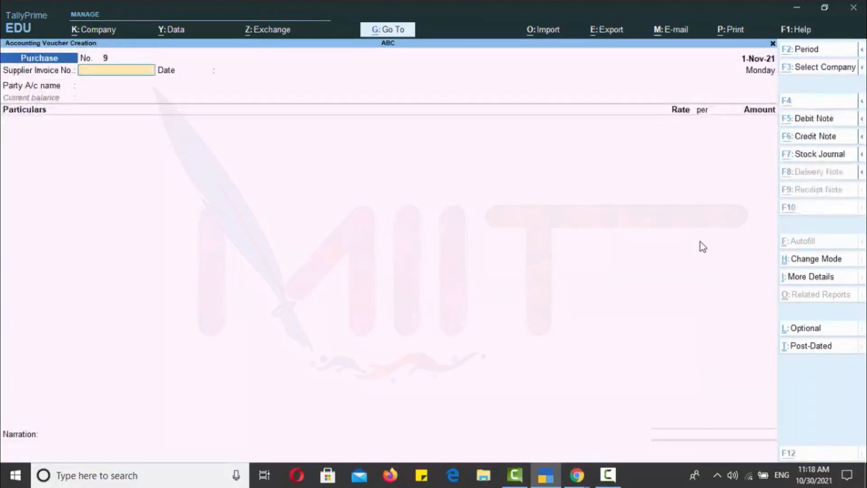
Check BSET COMPANY's pending bills in the Bills Payable report.
key(alt+g)
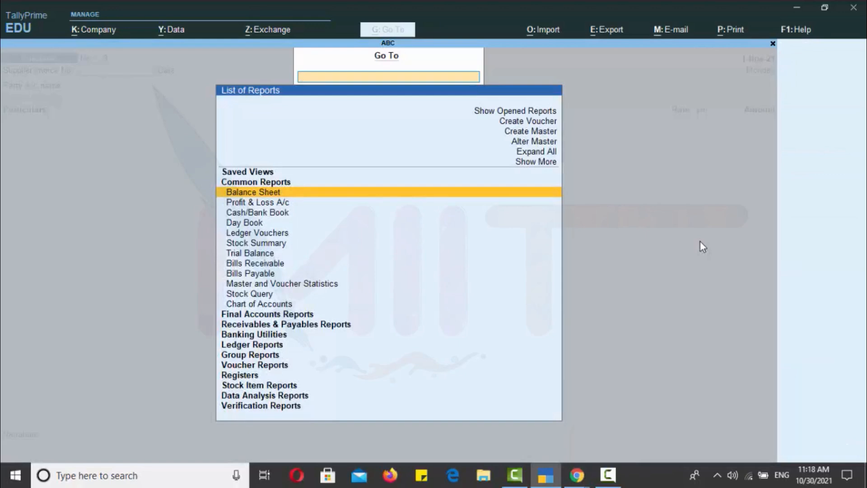
text(Bi)
key(Down)
key(Return)
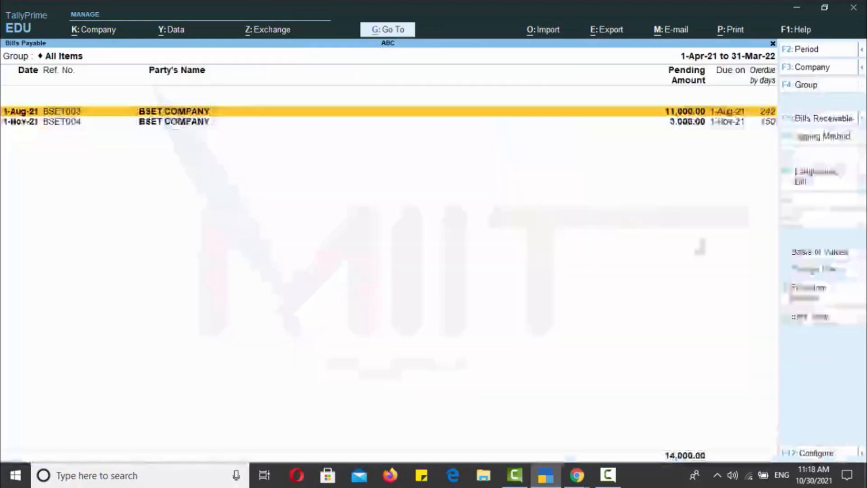
key(Down)
key(Up)
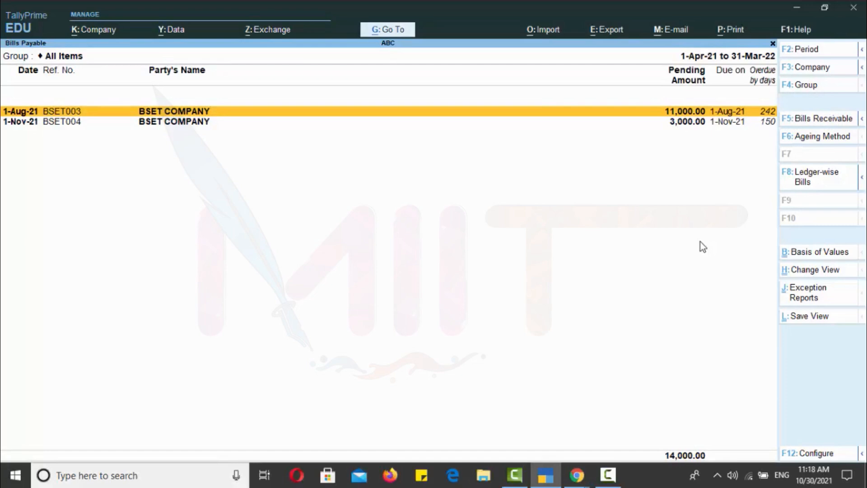
key(Down)
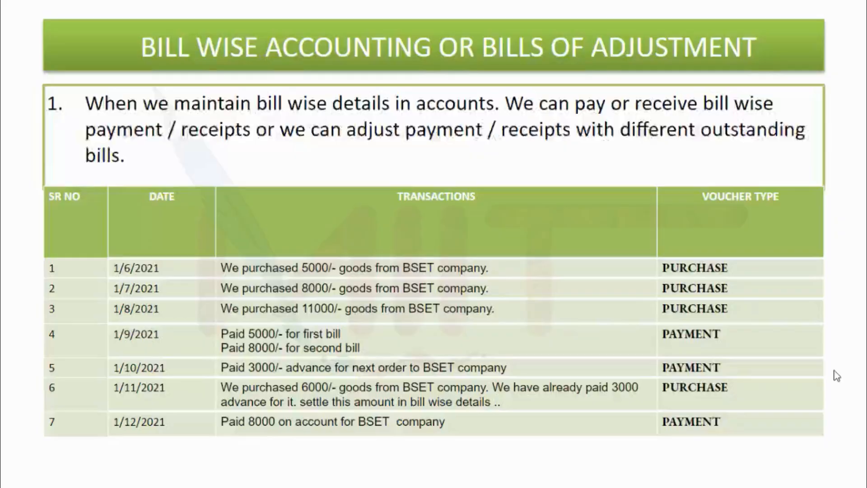
Switch from the slide back to TallyPrime and start a payment voucher dated 1-Dec-21.
key(alt+Tab)
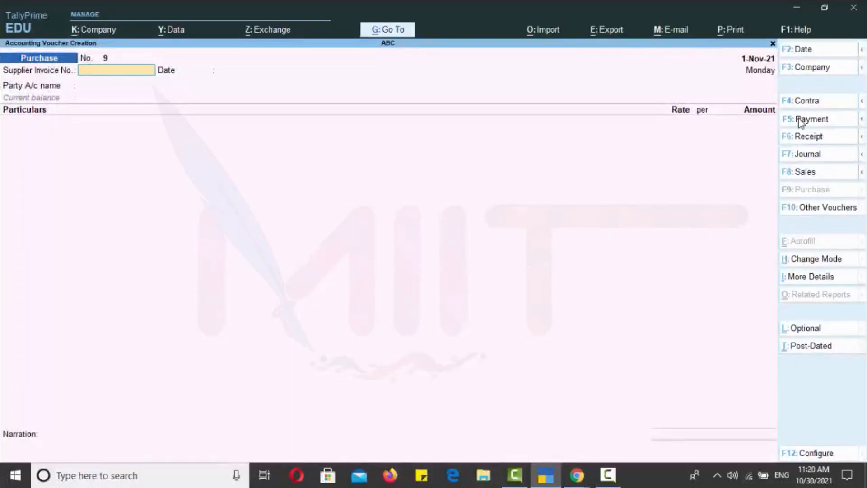
click(799, 119)
key(F2)
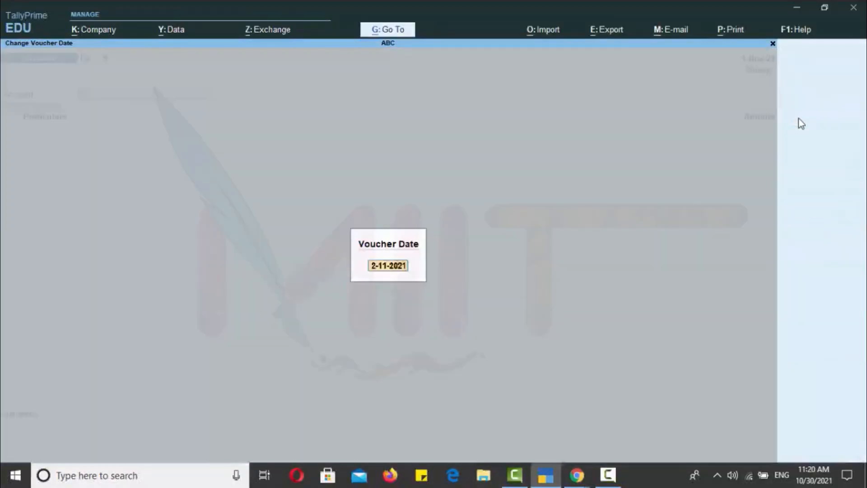
text(1-12)
key(Return)
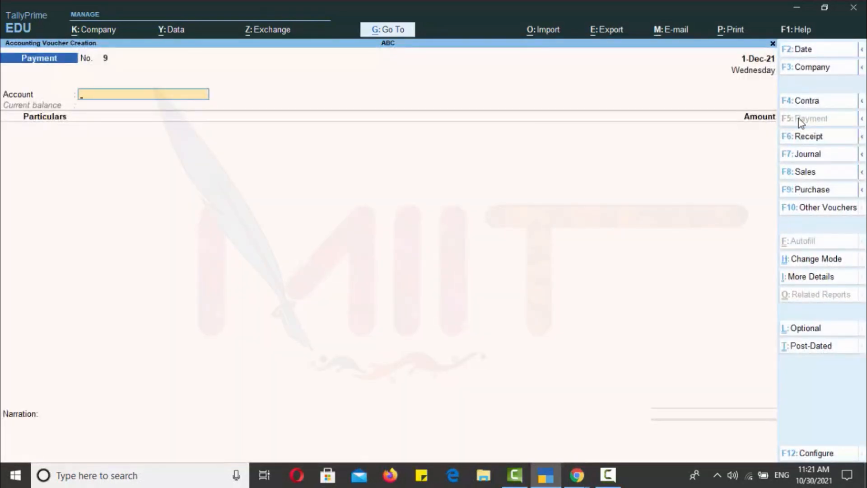
Choose Cash as the payment's account and BSET COMPANY as the ledger under particulars.
text(ca)
key(Return)
text(B)
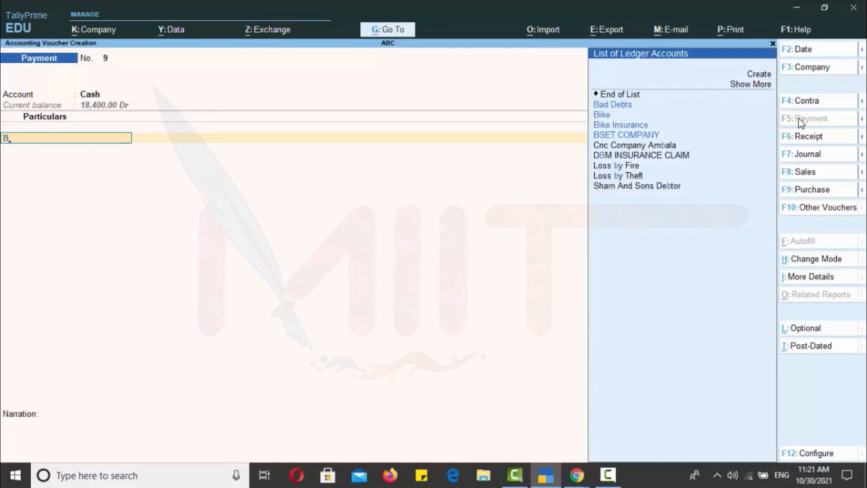
key(Down)
key(Down)
key(Down)
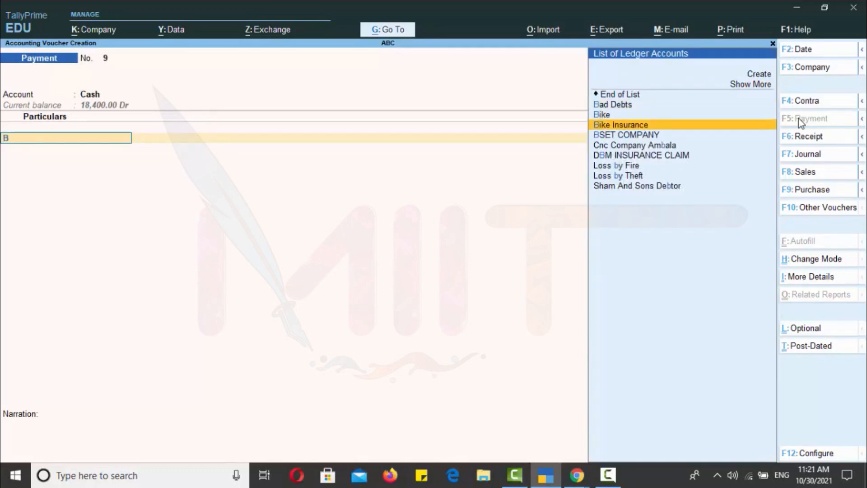
key(Down)
key(Return)
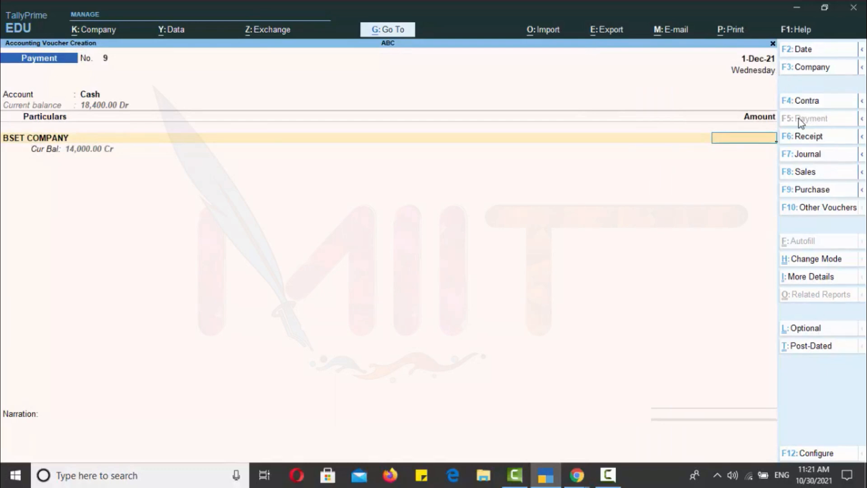
Enter 8000 as the payment amount, allocate it all as On Account and save the voucher without a narration.
text(8000)
key(Return)
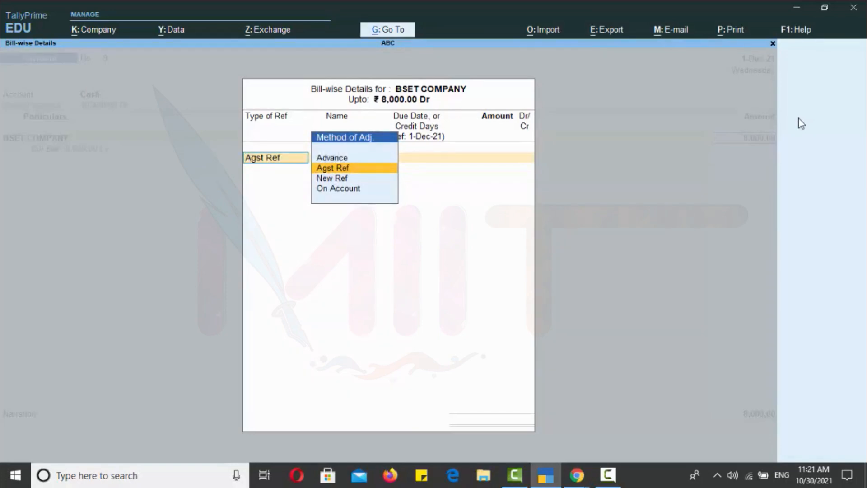
key(Down)
key(Down)
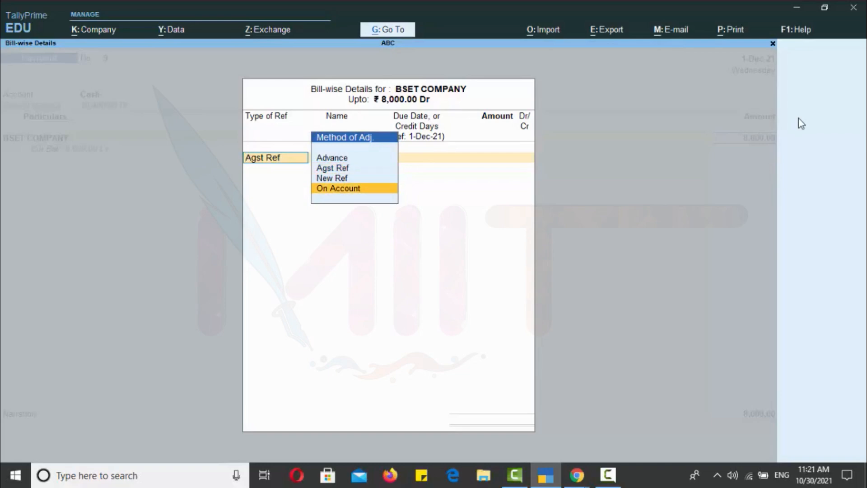
key(Return)
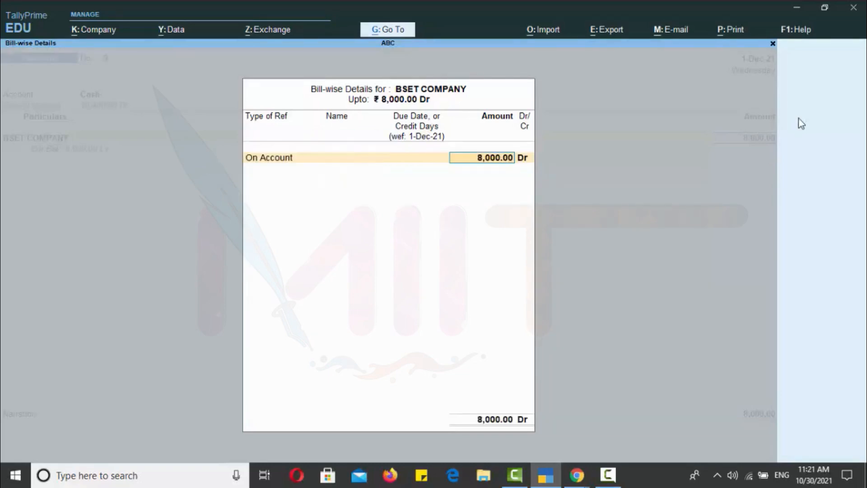
key(Return)
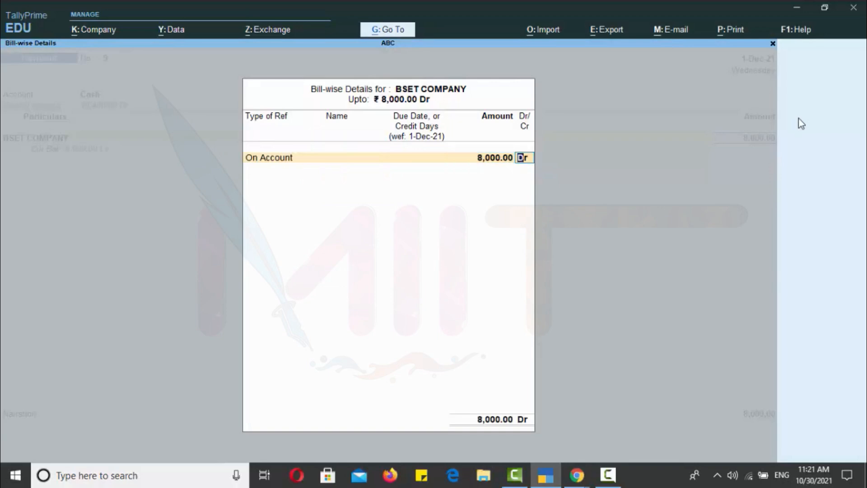
key(Return)
key(Return)
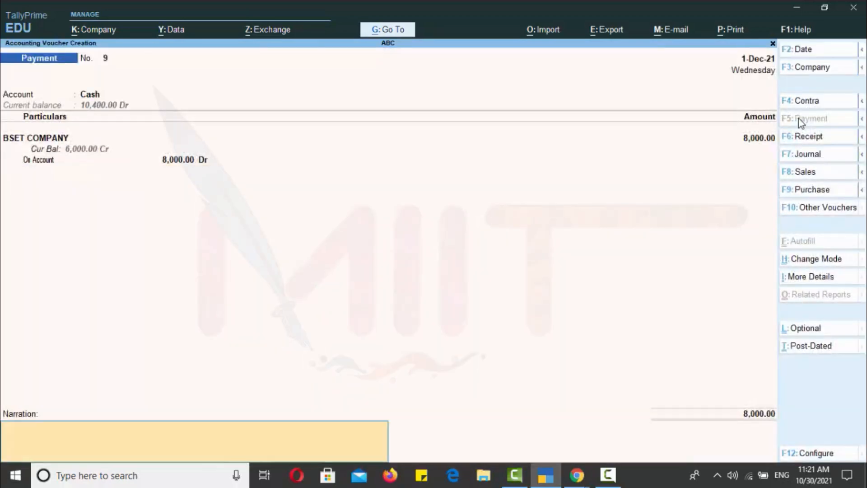
key(Return)
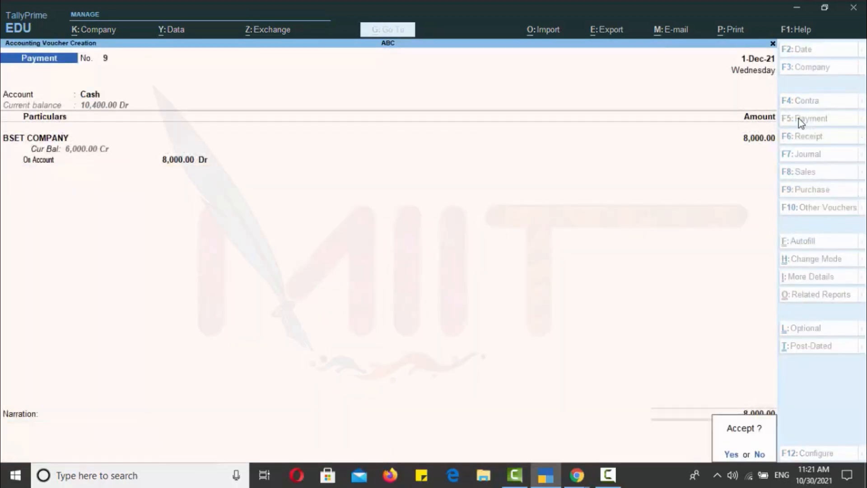
key(Return)
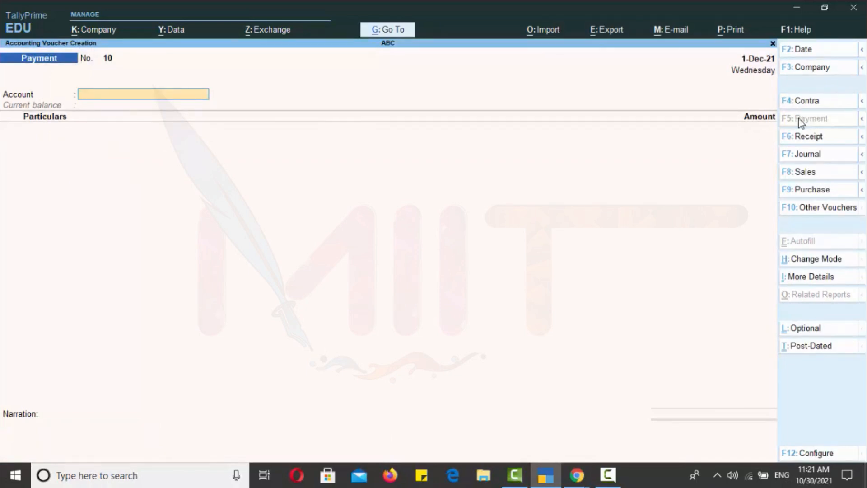
Leave voucher entry and open the Balance Sheet from the Gateway of Tally.
key(Escape)
key(Return)
key(Down)
key(Down)
key(Down)
key(Down)
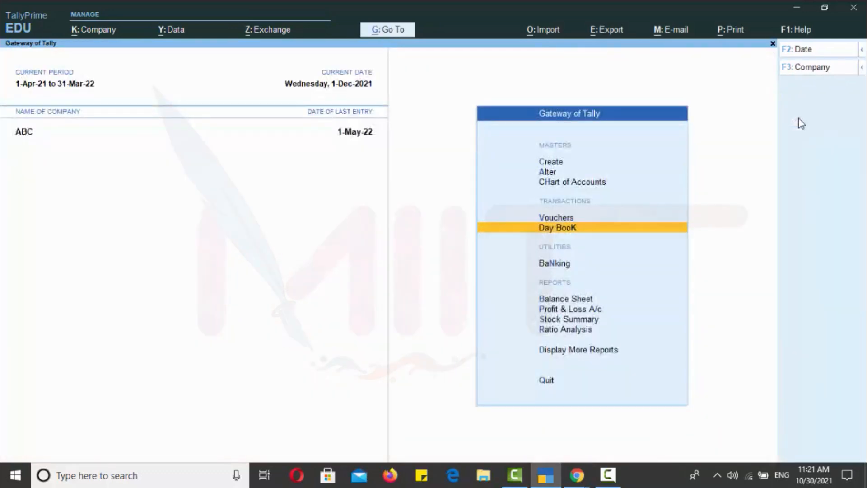
key(Up)
key(Return)
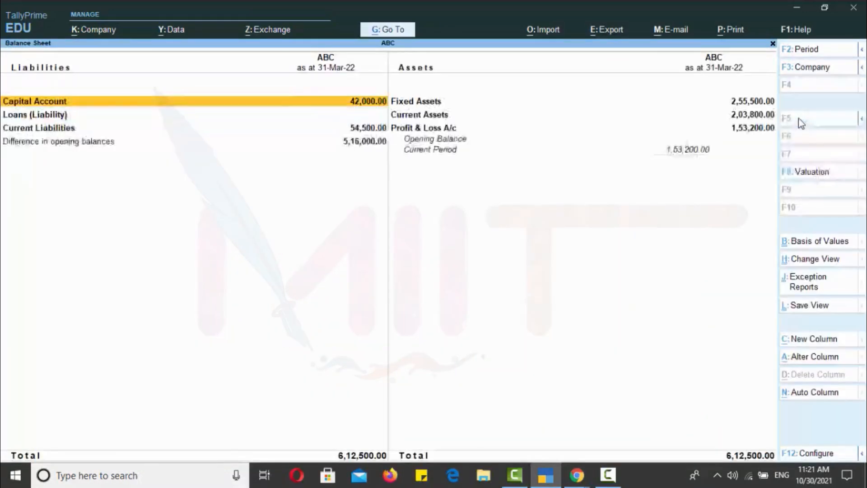
Drill down through Current Liabilities and Sundry Creditors to BSET COMPANY's ledger monthly summary.
key(Down)
key(Down)
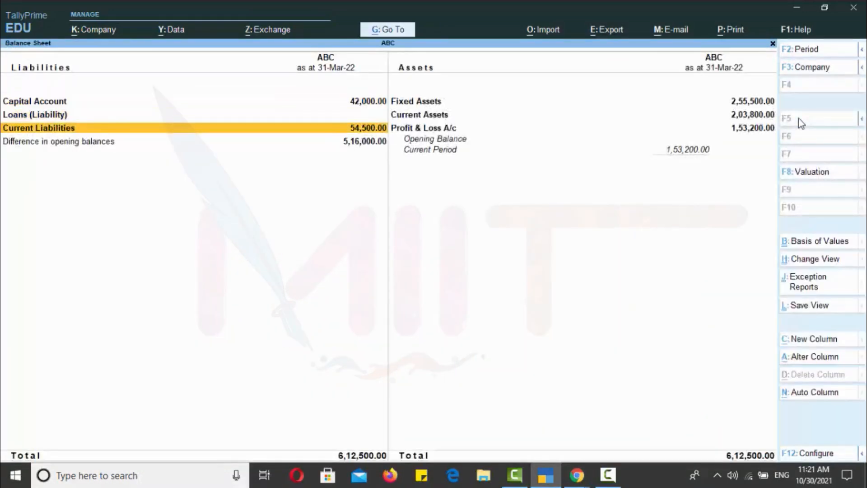
key(Return)
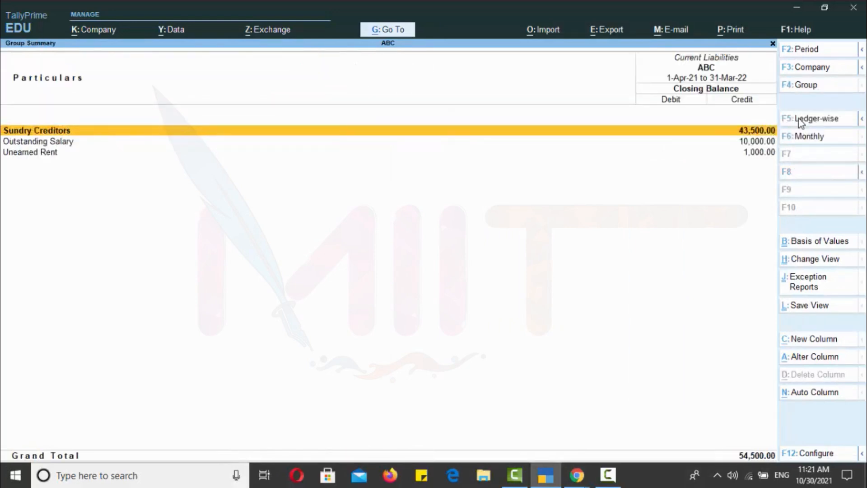
key(Return)
key(Down)
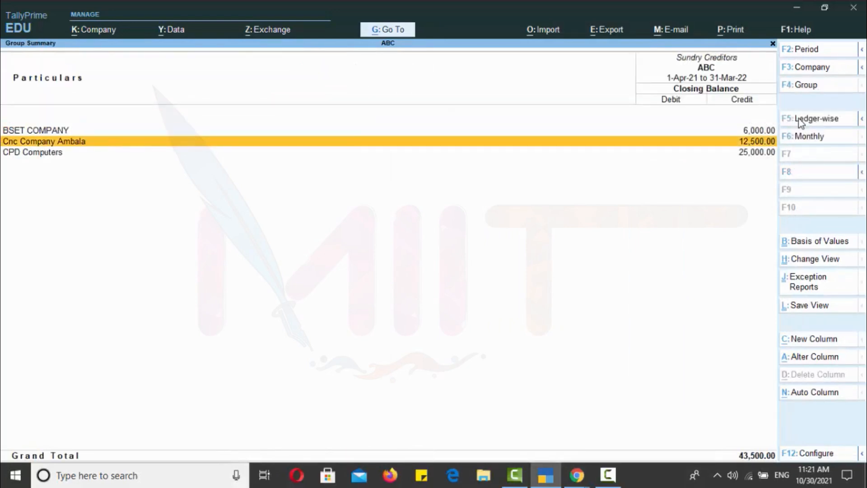
key(Up)
key(Return)
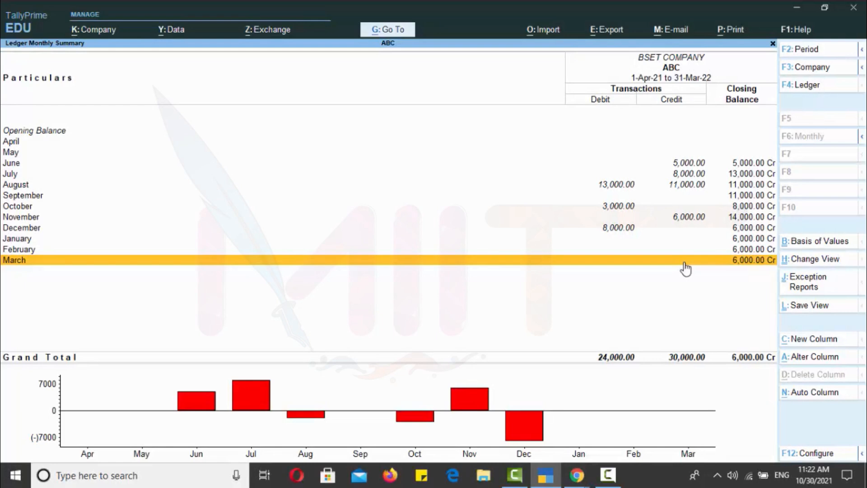
Review the pending bills in the Bills Payable report and return to BSET COMPANY's ledger monthly summary.
key(alt)
key(alt)
click(385, 30)
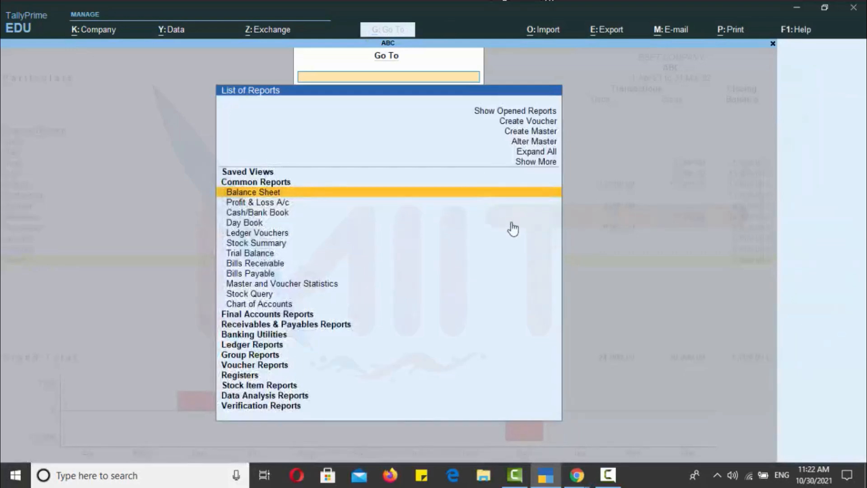
text(bil)
key(Down)
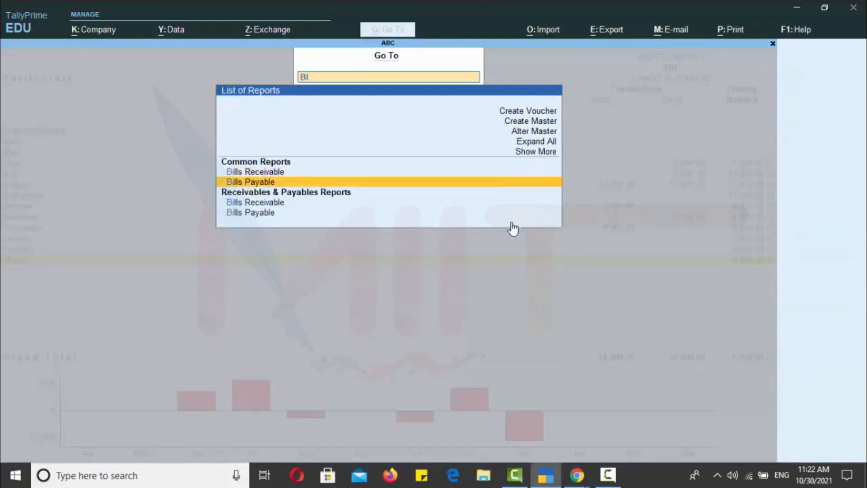
key(Return)
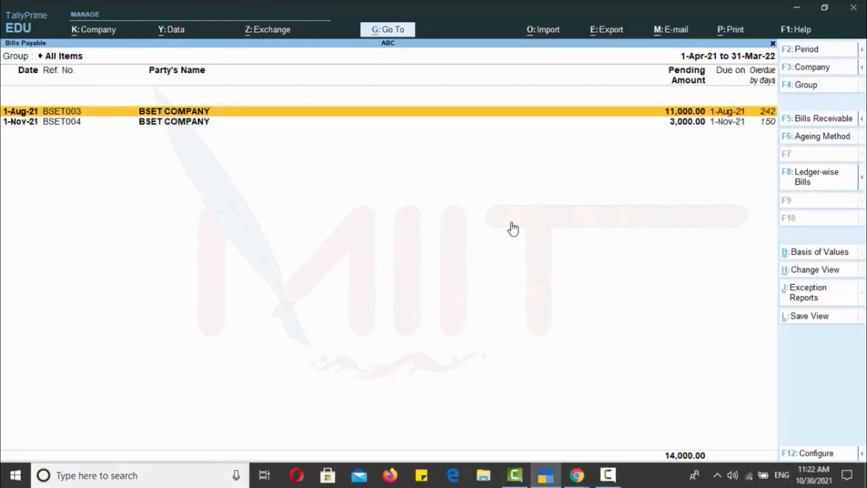
key(Return)
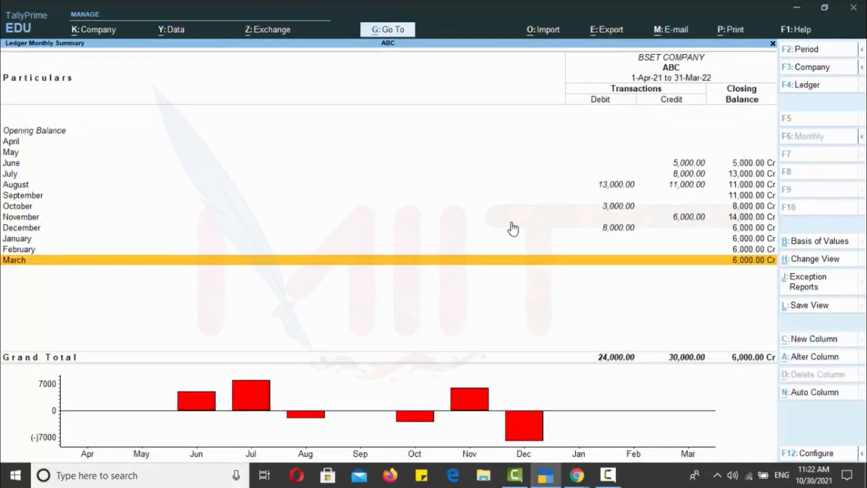